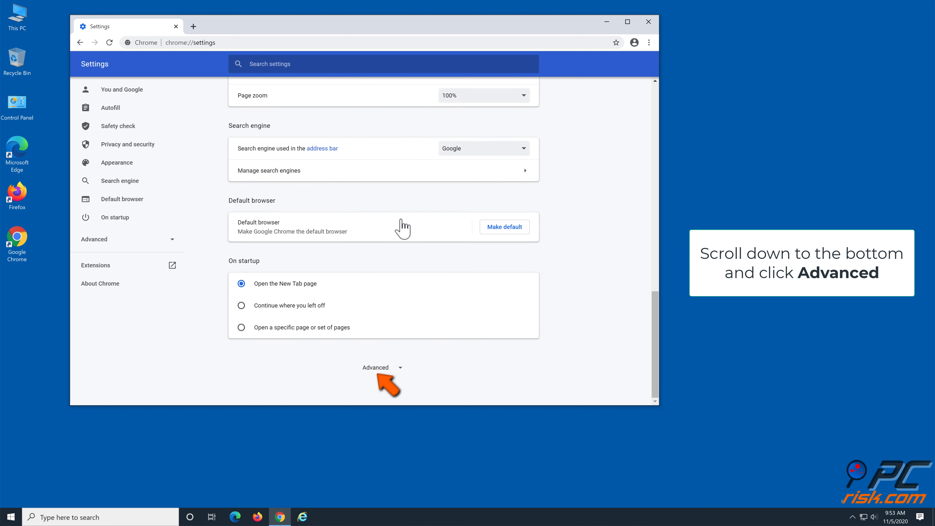
Step: Turn off hardware acceleration in the advanced system settings, relaunch Chrome to apply it, and close the browser
{"action": "left_click", "coordinate": [376, 369]}
{"action": "scroll", "coordinate": [379, 379], "scroll_direction": "down", "scroll_amount": 8}
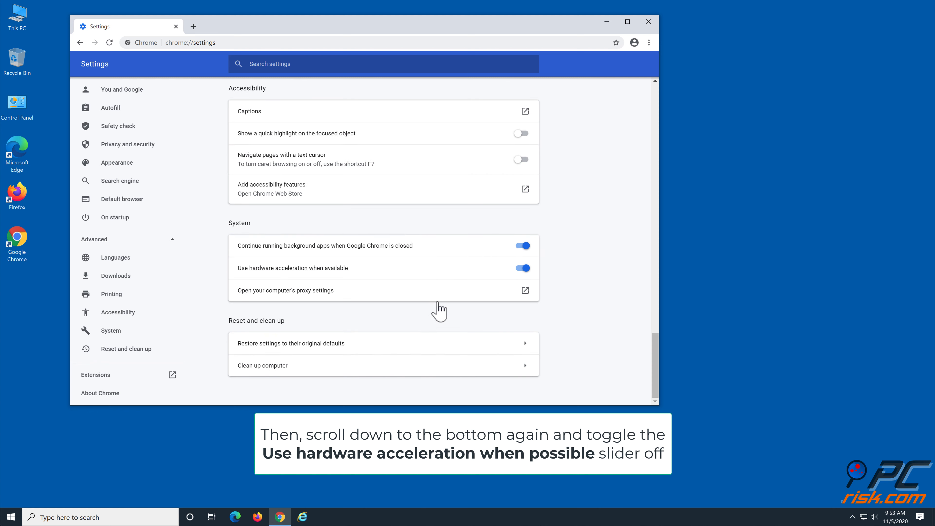
{"action": "left_click", "coordinate": [520, 268]}
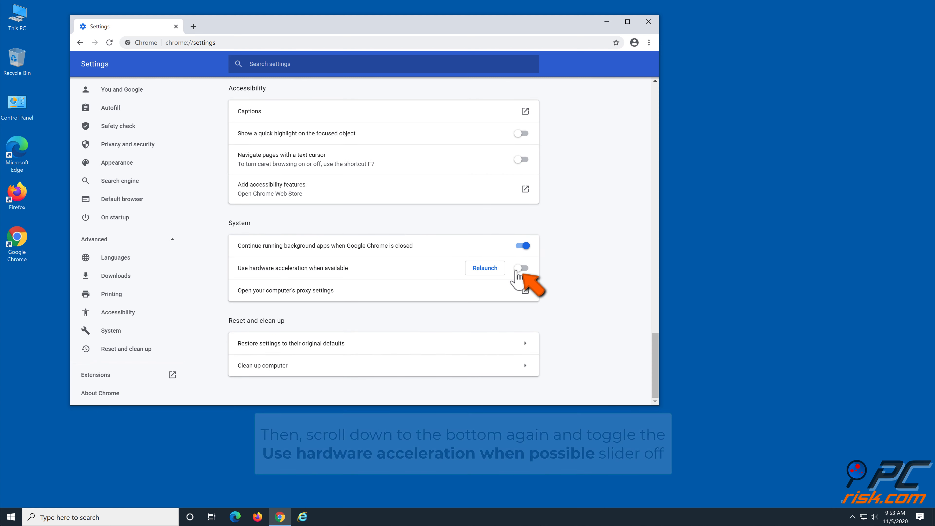
{"action": "left_click", "coordinate": [484, 268]}
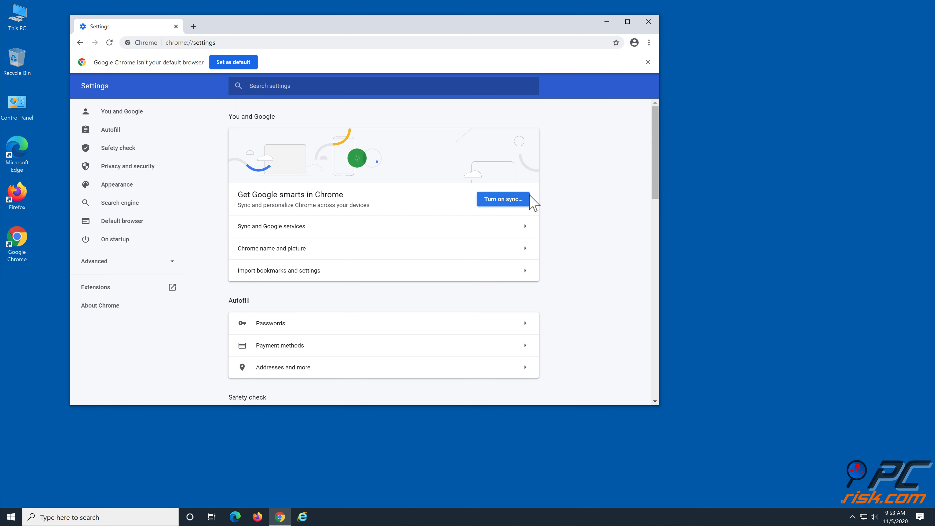
{"action": "left_click", "coordinate": [648, 22]}
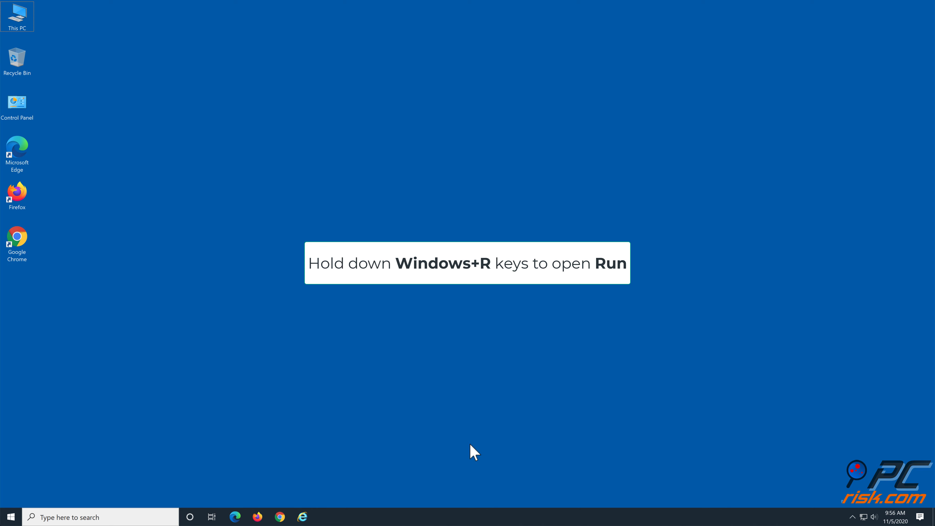
Step: Launch Control Panel with the Run command "control panel" and open Internet Options under Network and Internet
{"action": "key", "text": "super+r"}
{"action": "type", "text": "con"}
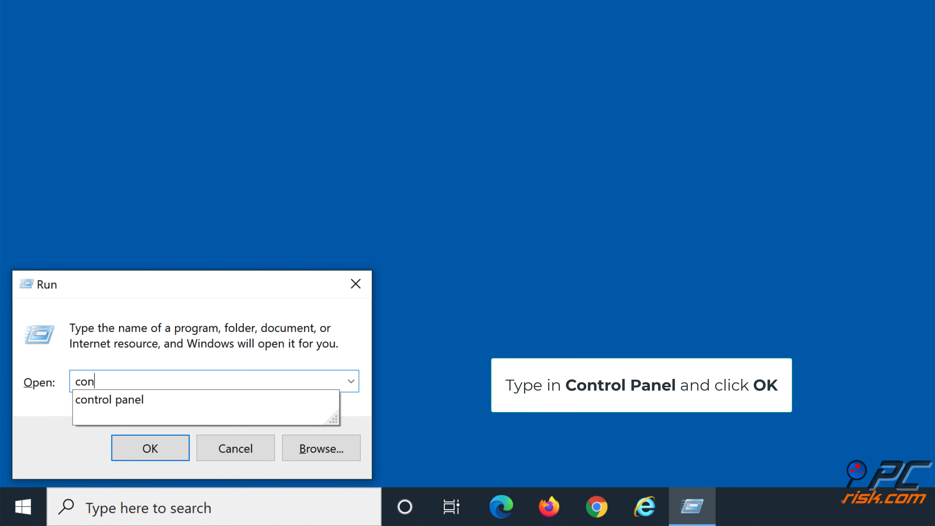
{"action": "type", "text": "trol panel"}
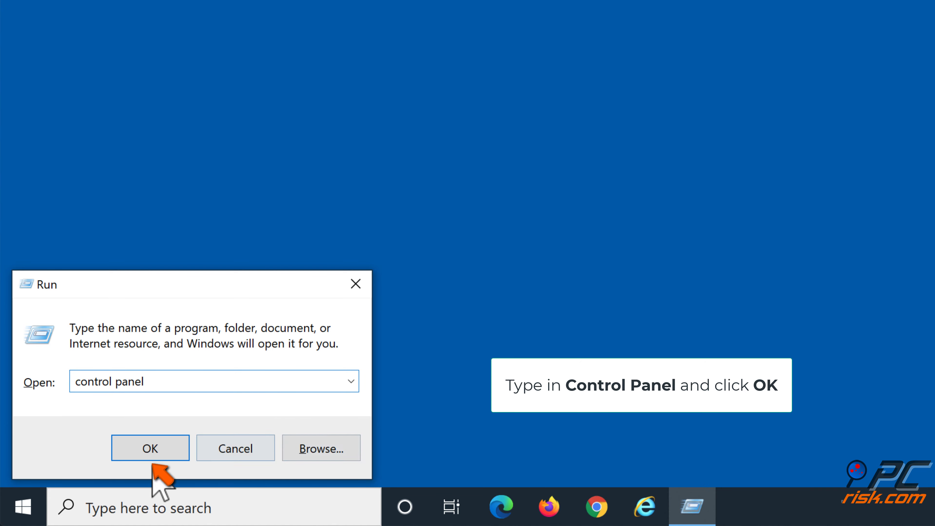
{"action": "left_click", "coordinate": [135, 457]}
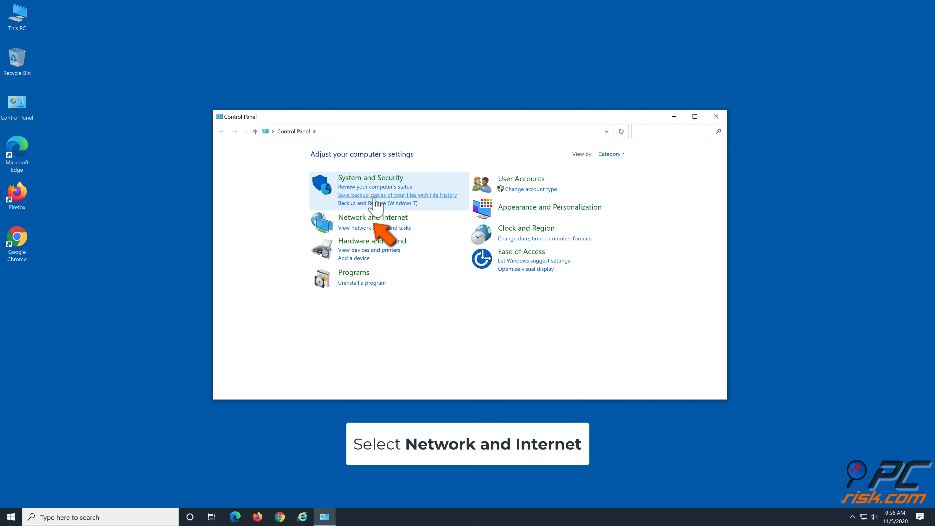
{"action": "left_click", "coordinate": [373, 217]}
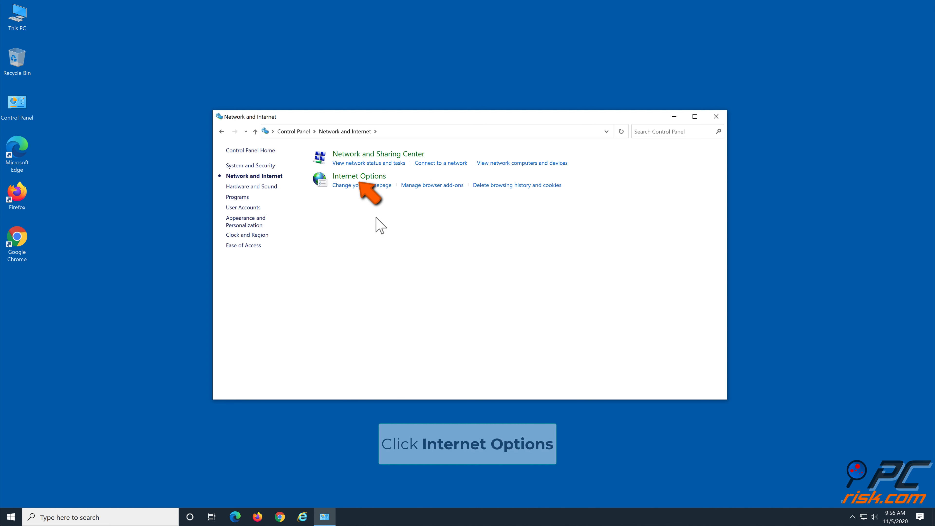
{"action": "left_click", "coordinate": [369, 178]}
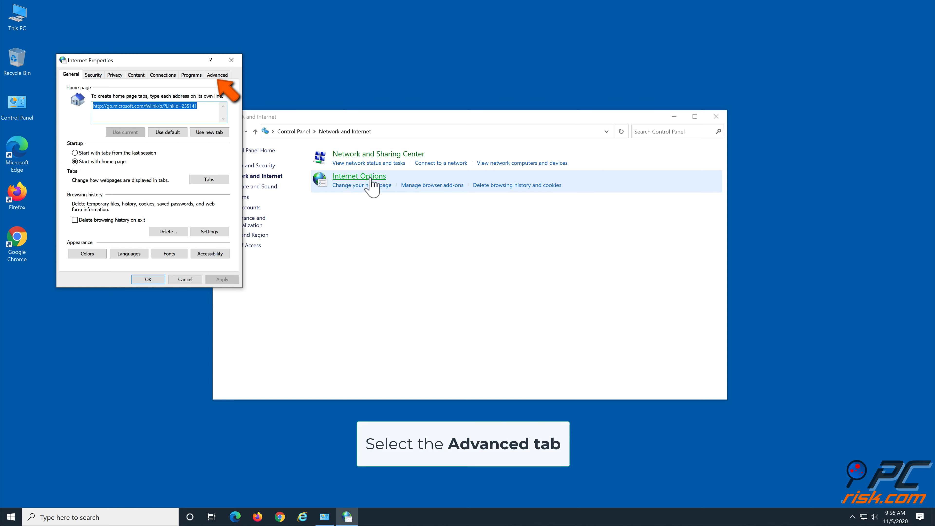
Step: Enable TLS 1.0, TLS 1.1 and TLS 1.2 in the advanced Internet Properties, apply the change, and close the open windows
{"action": "left_click", "coordinate": [218, 75]}
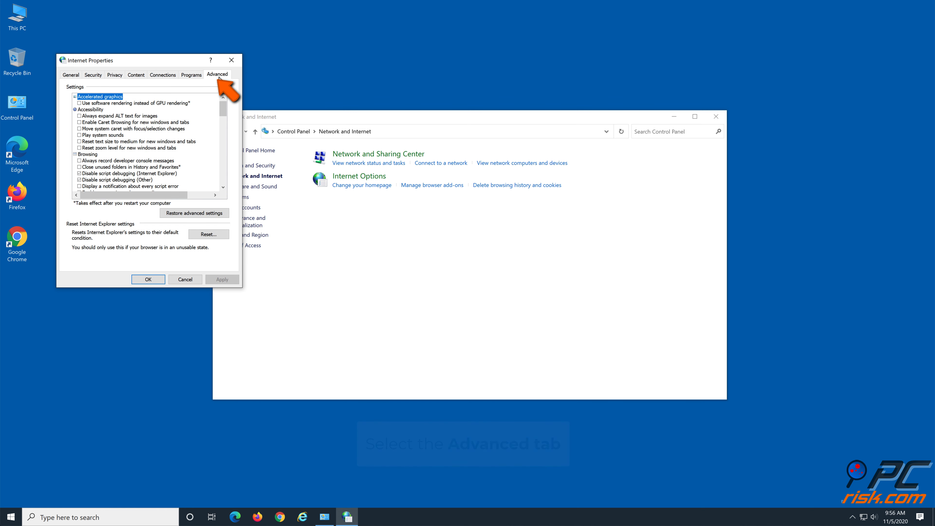
{"action": "left_click_drag", "start_coordinate": [221, 111], "coordinate": [216, 182]}
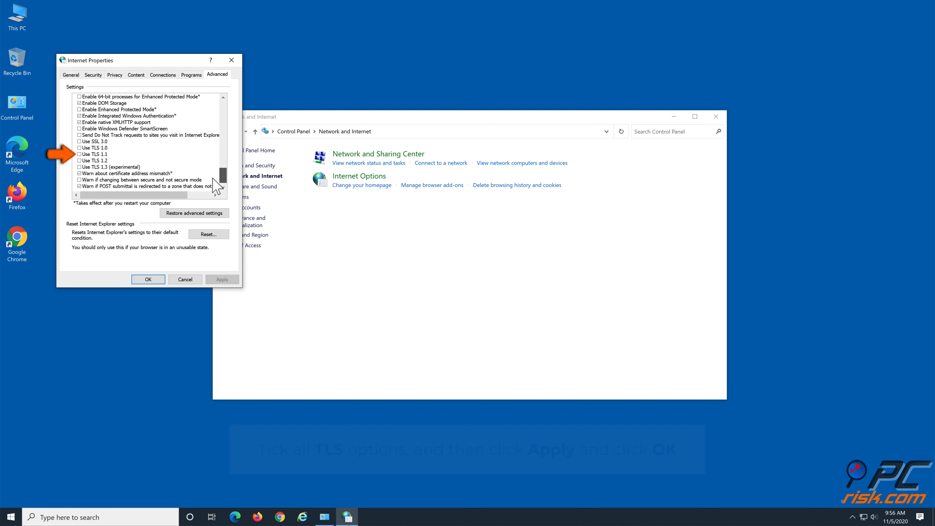
{"action": "left_click", "coordinate": [80, 148]}
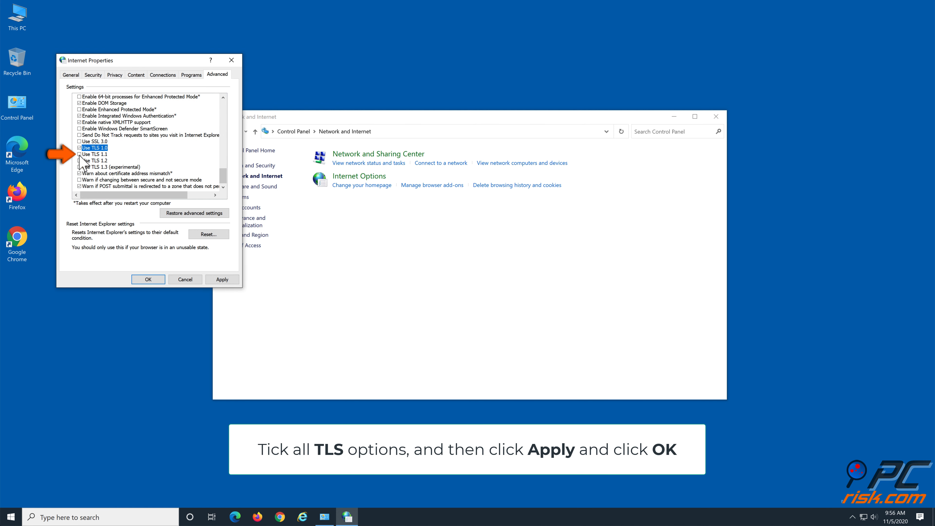
{"action": "left_click", "coordinate": [79, 154]}
{"action": "left_click", "coordinate": [79, 161]}
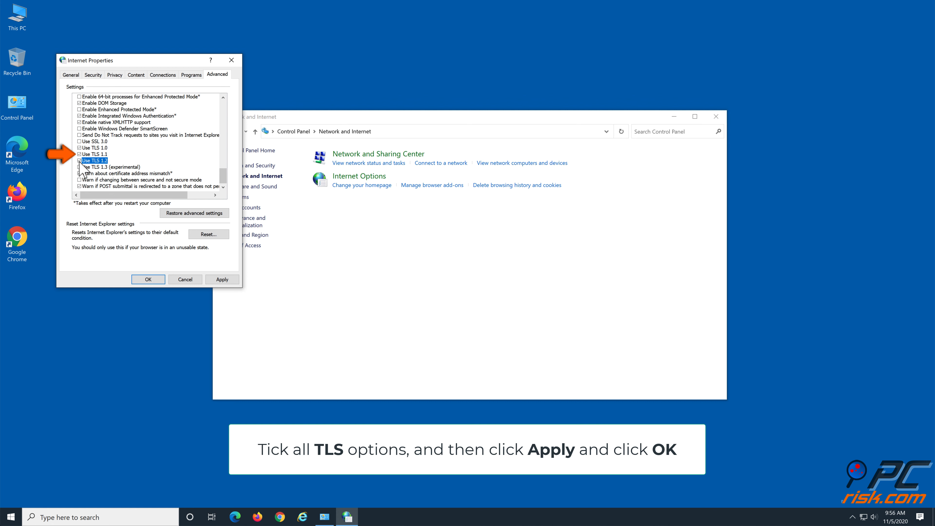
{"action": "left_click", "coordinate": [215, 280]}
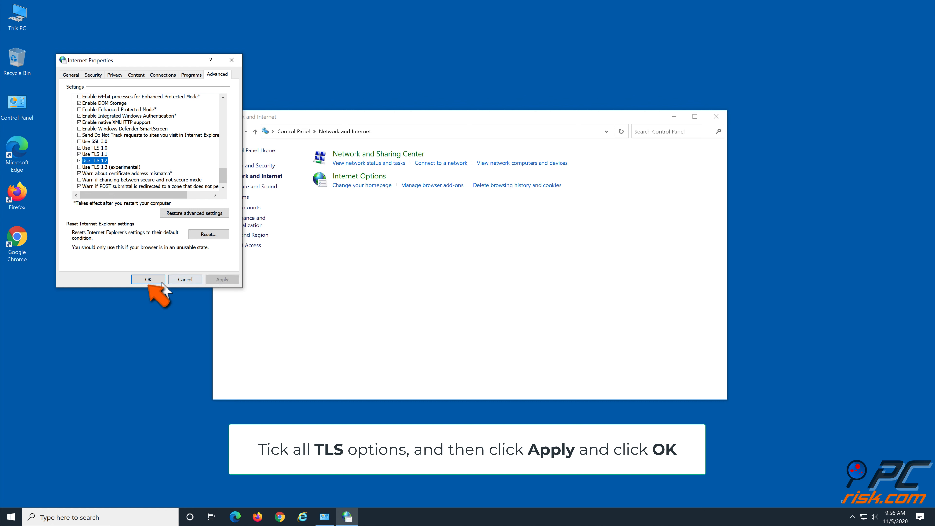
{"action": "left_click", "coordinate": [154, 281]}
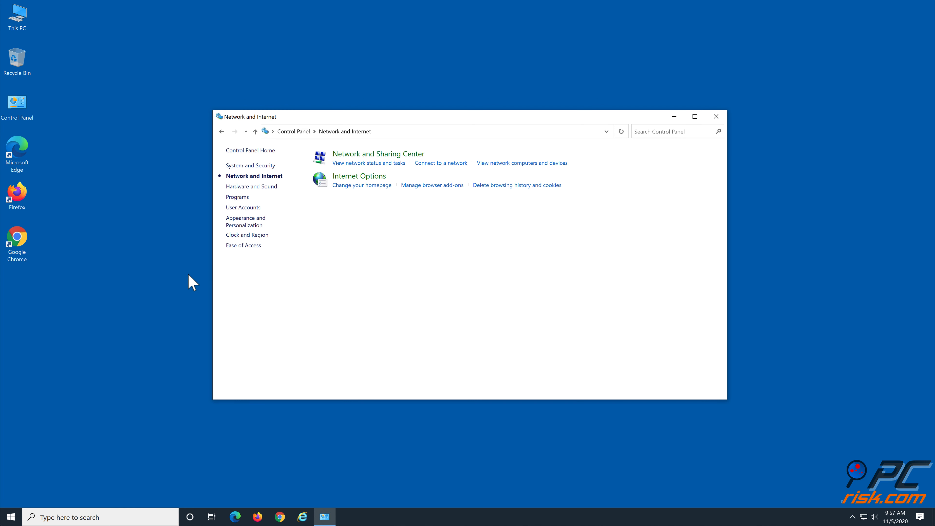
{"action": "left_click", "coordinate": [716, 117]}
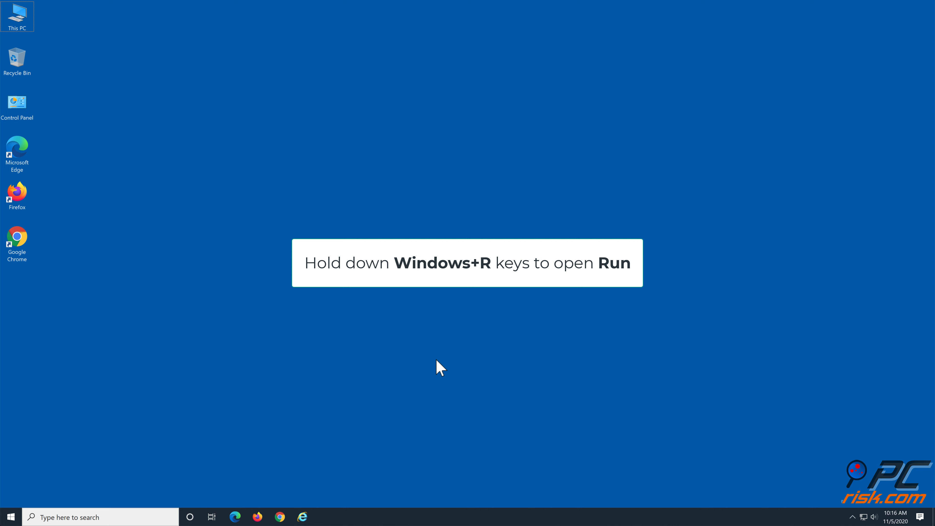
Step: Launch Control Panel with the Run command "control panel" and open the adapter settings from the Network and Sharing Center
{"action": "key", "text": "super+r"}
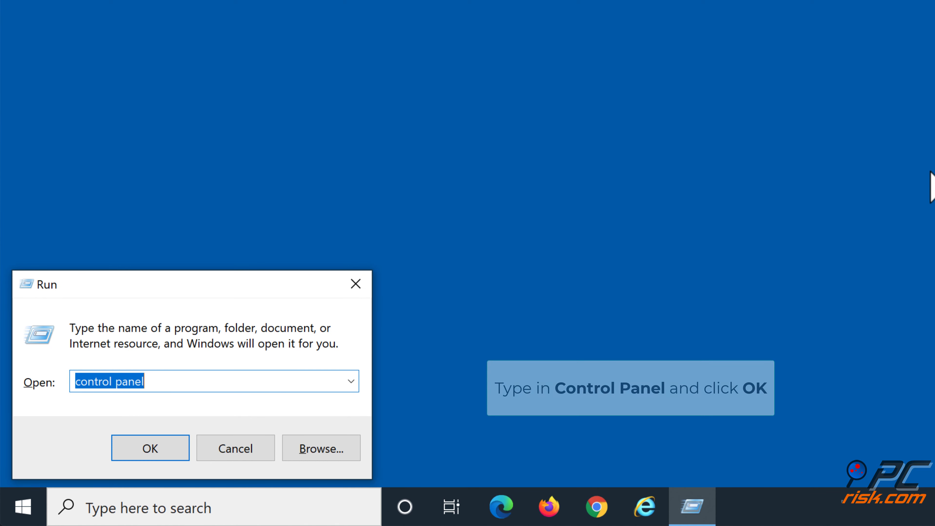
{"action": "type", "text": "control"}
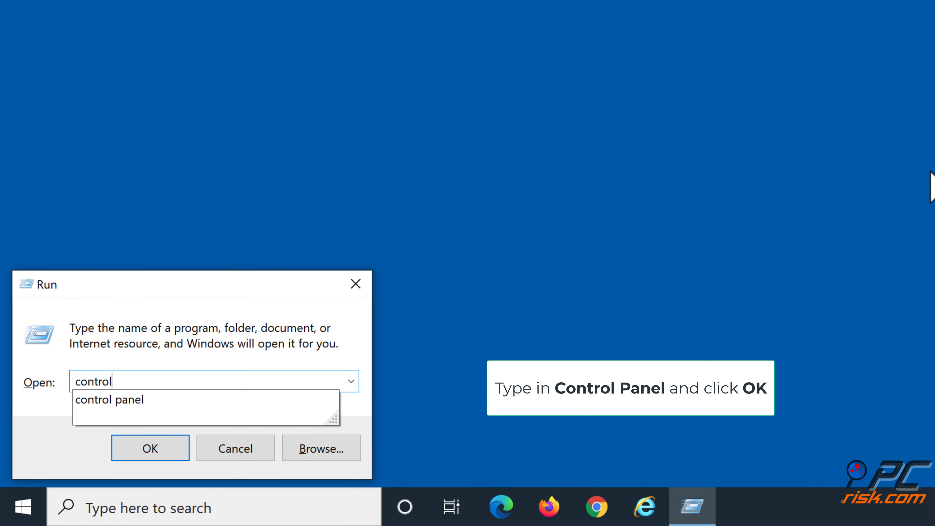
{"action": "type", "text": " panel"}
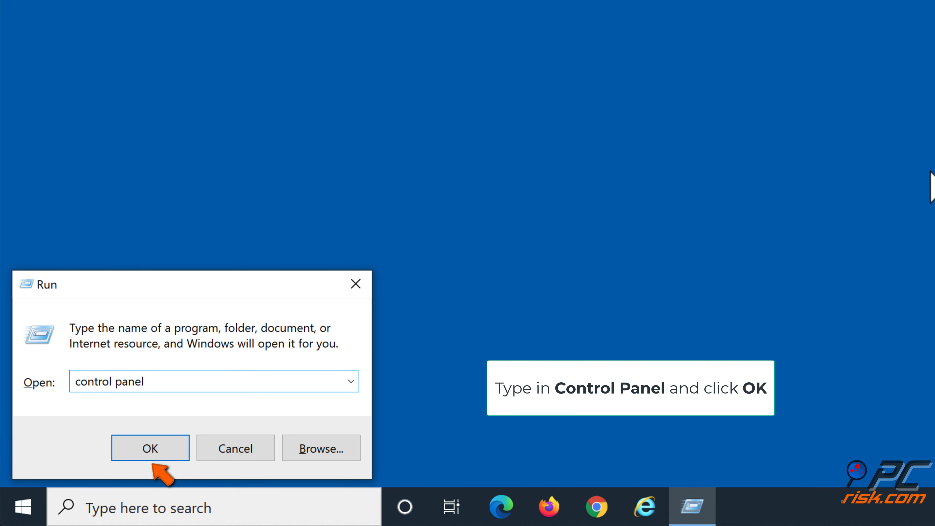
{"action": "left_click", "coordinate": [159, 446]}
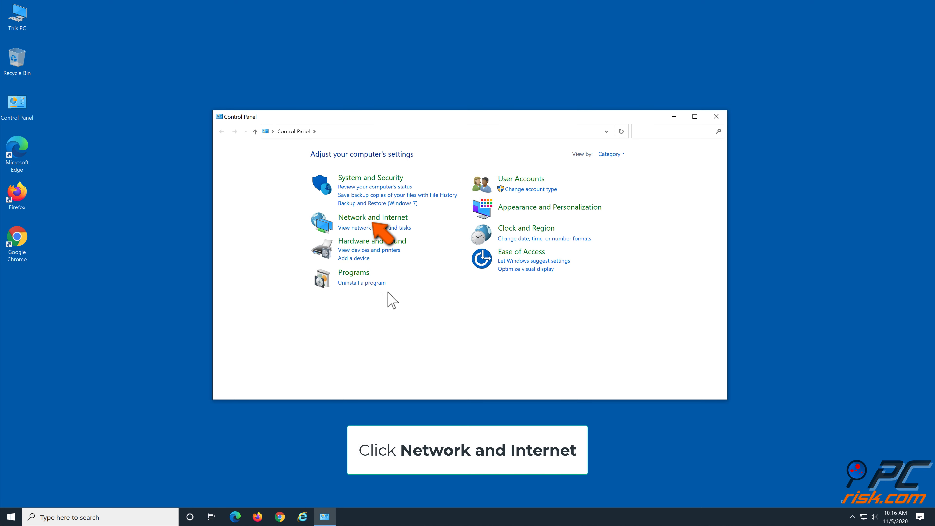
{"action": "left_click", "coordinate": [380, 221]}
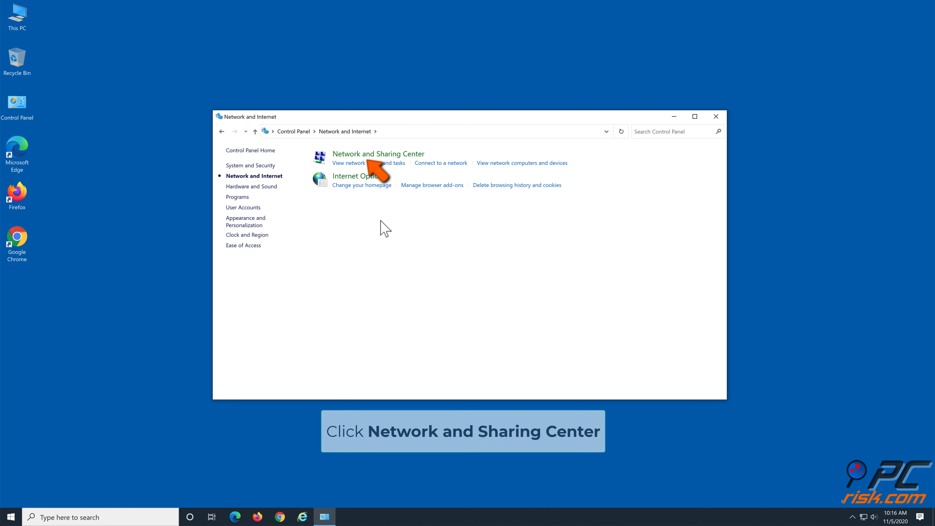
{"action": "left_click", "coordinate": [390, 155]}
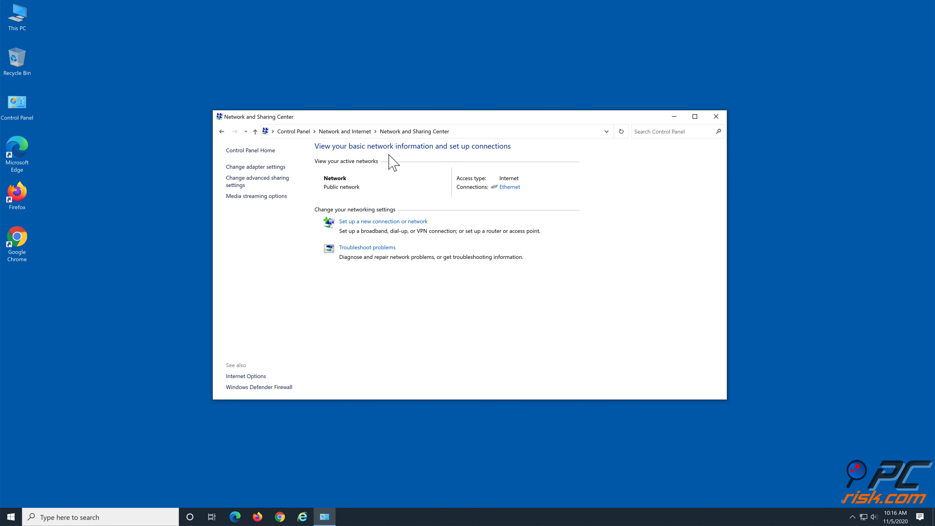
{"action": "left_click", "coordinate": [275, 168]}
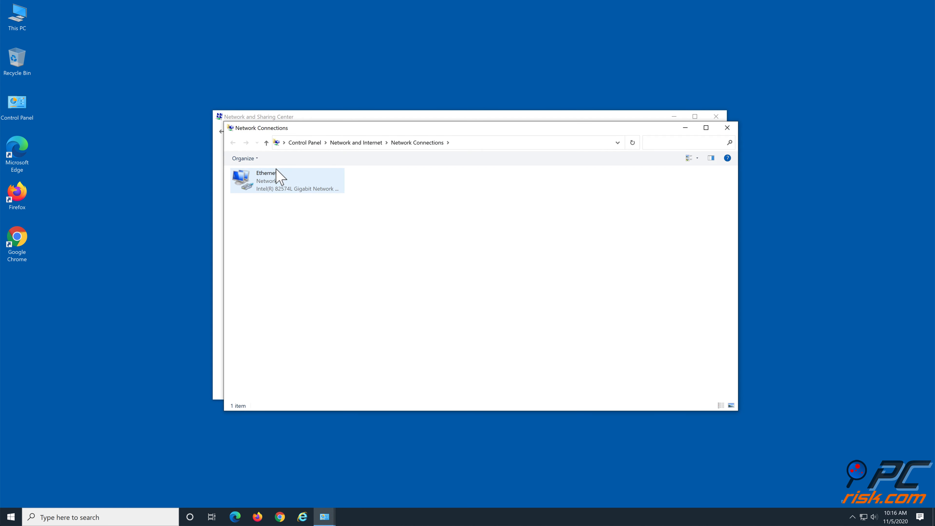
Step: Open the Internet Protocol Version 4 (TCP/IPv4) properties of the Ethernet connection
{"action": "right_click", "coordinate": [266, 180]}
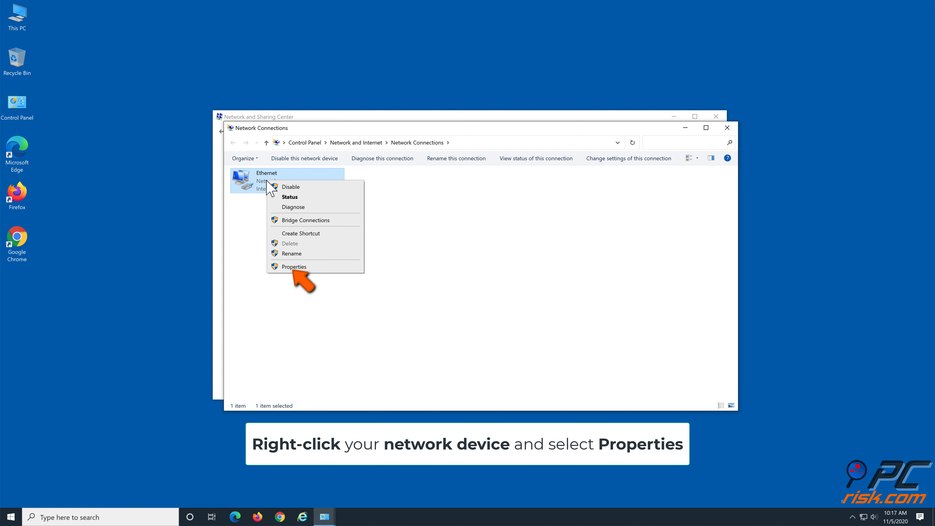
{"action": "left_click", "coordinate": [308, 267]}
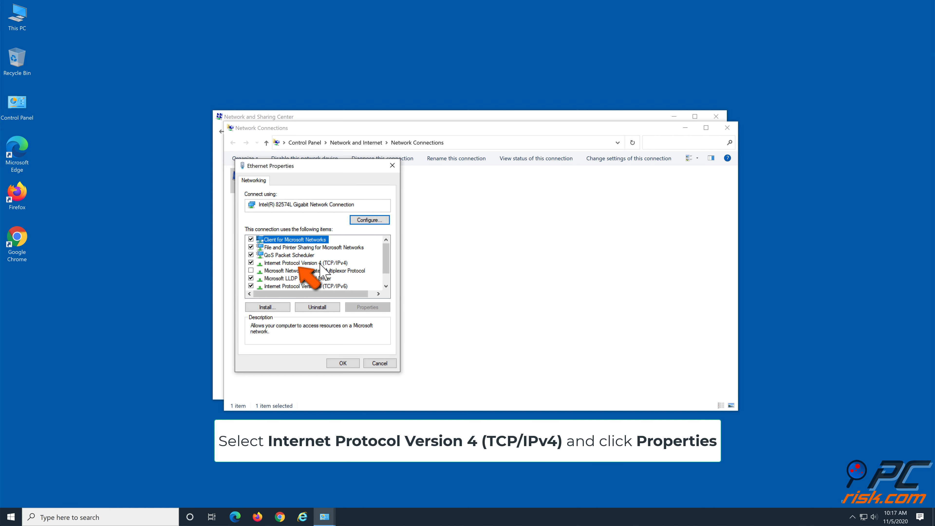
{"action": "left_click", "coordinate": [319, 263]}
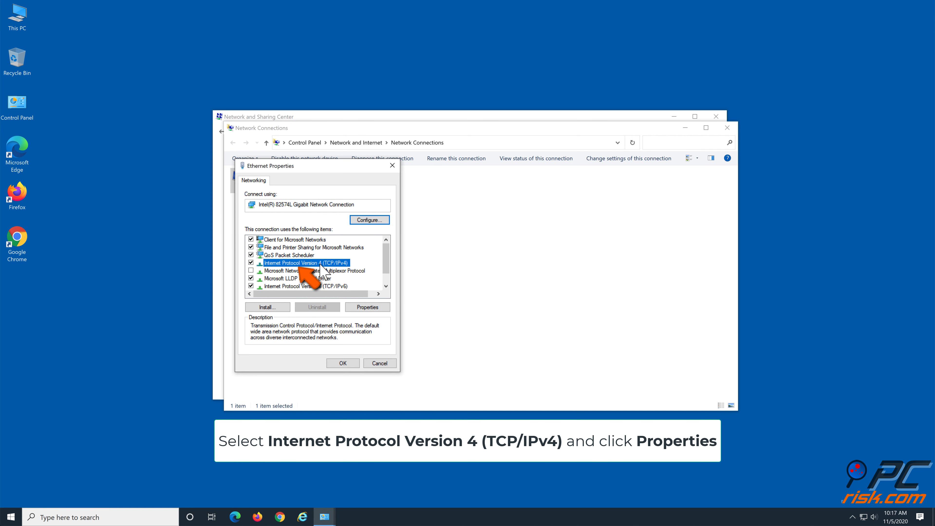
{"action": "left_click", "coordinate": [362, 309]}
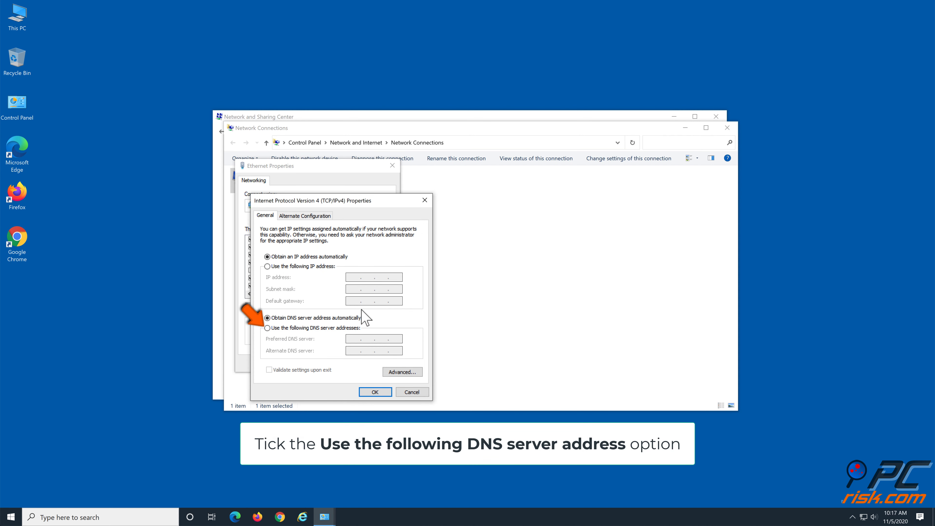
Step: Set the preferred DNS server to 1.1.1.1 and the alternate to 1.0.0.1, then save and close the Ethernet properties
{"action": "left_click", "coordinate": [268, 328]}
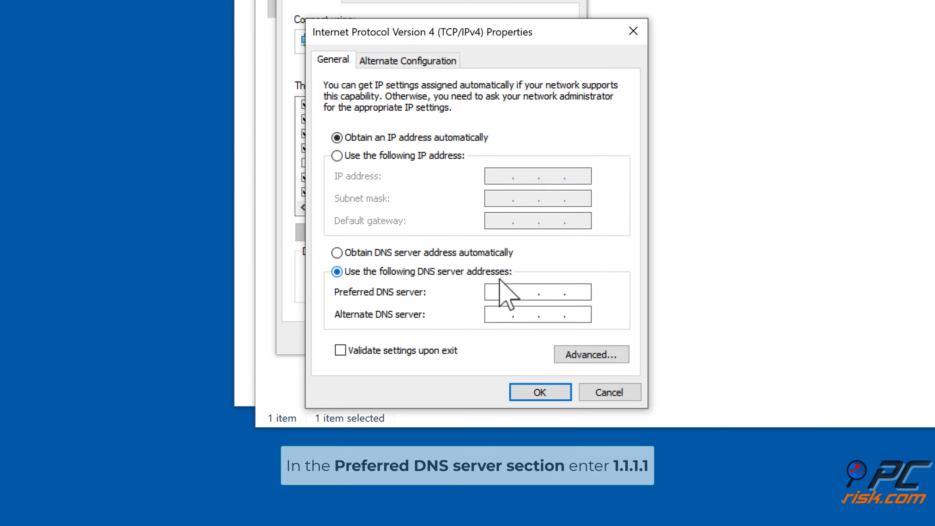
{"action": "left_click", "coordinate": [552, 279]}
{"action": "type", "text": "1.1."}
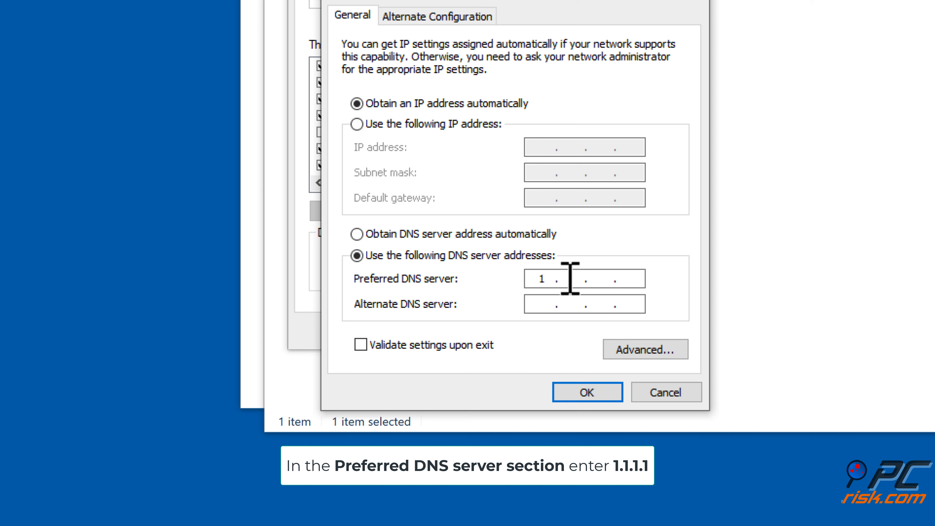
{"action": "type", "text": "1.1"}
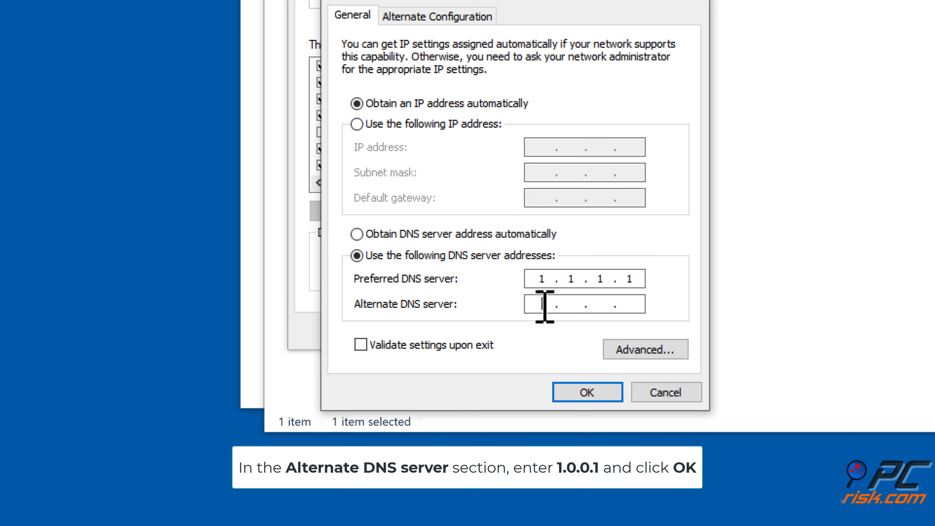
{"action": "type", "text": "1"}
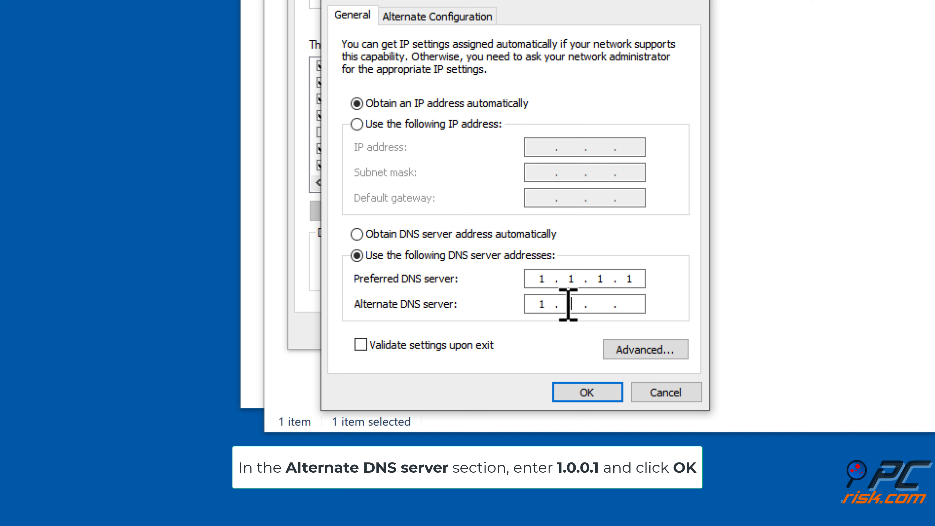
{"action": "type", "text": ".0.0"}
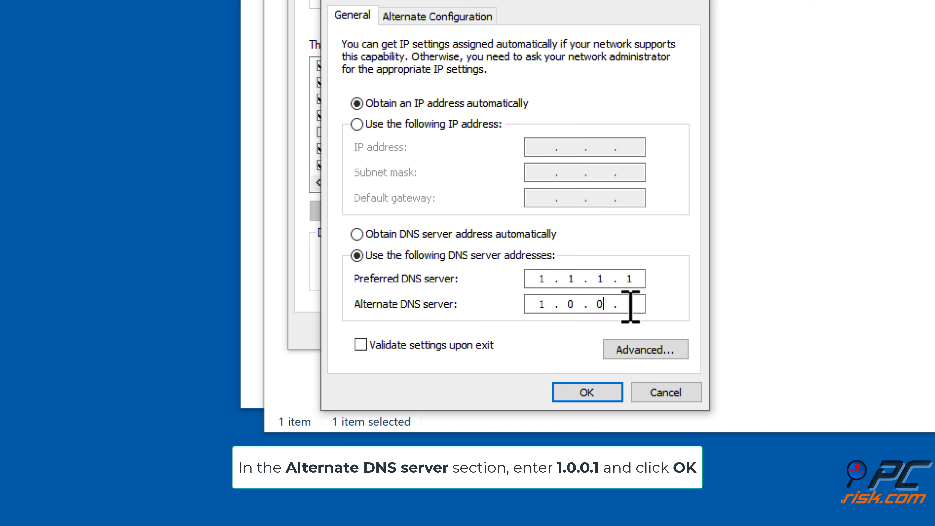
{"action": "type", "text": "1"}
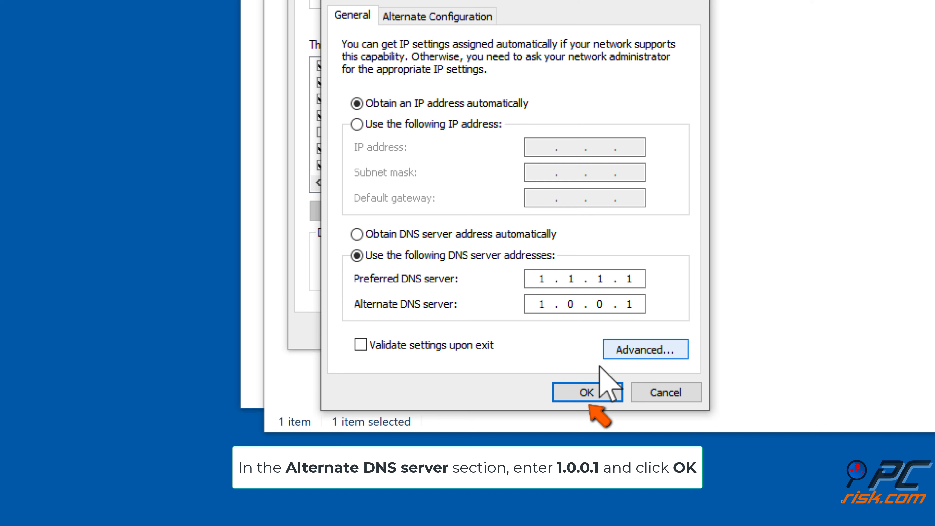
{"action": "left_click", "coordinate": [590, 391]}
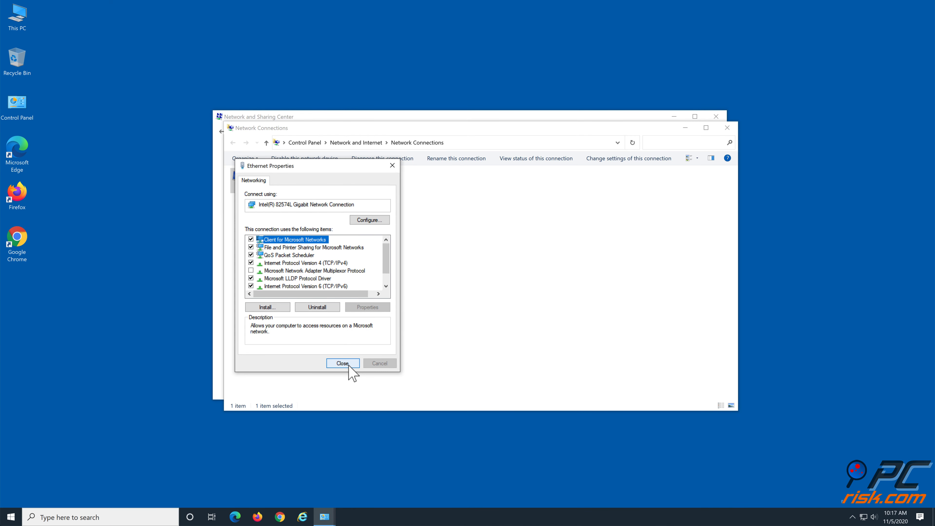
{"action": "left_click", "coordinate": [349, 364]}
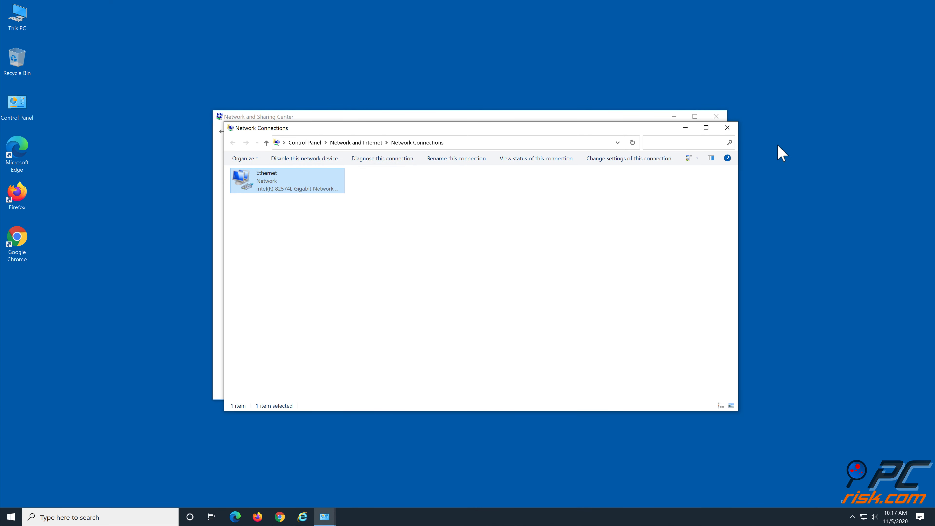
Step: Close the Network Connections and Network and Sharing Center windows, and launch Command Prompt as administrator with the Run command "cmd"
{"action": "left_click", "coordinate": [721, 128]}
{"action": "left_click", "coordinate": [716, 117]}
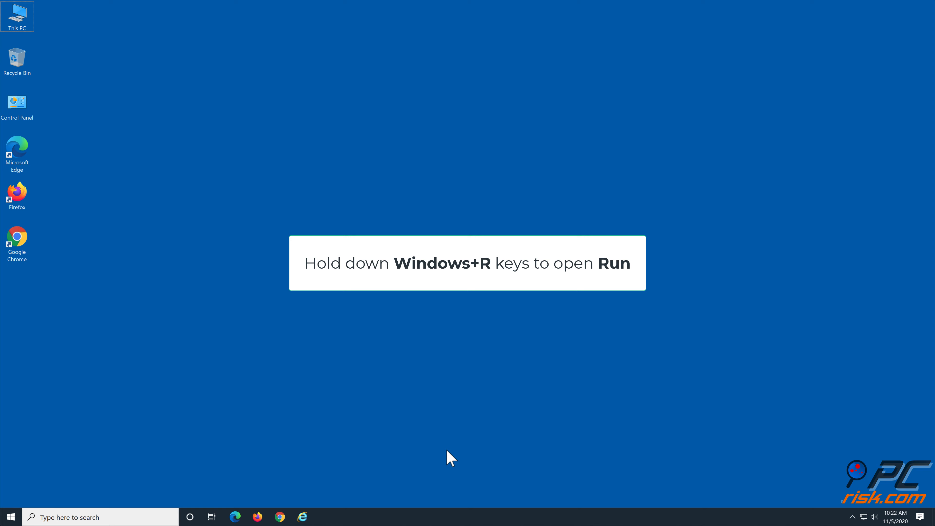
{"action": "key", "text": "super+r"}
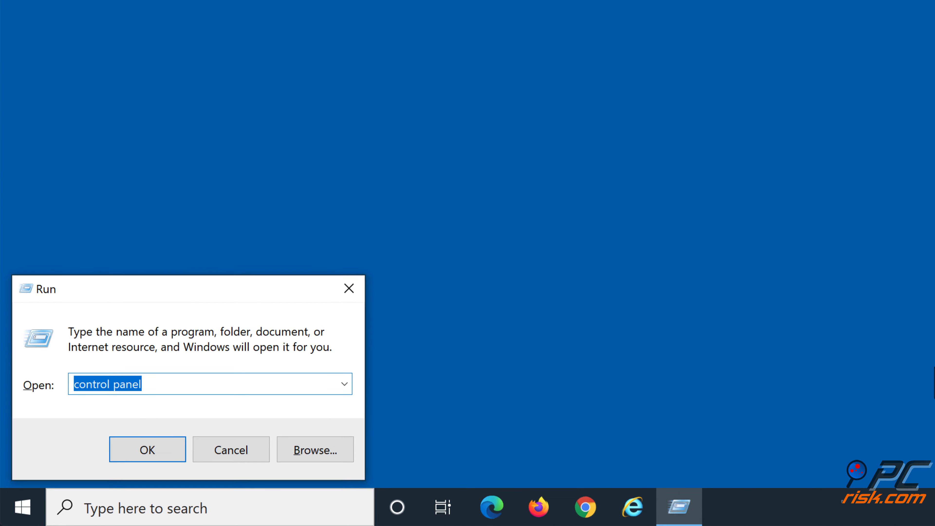
{"action": "type", "text": "cmd"}
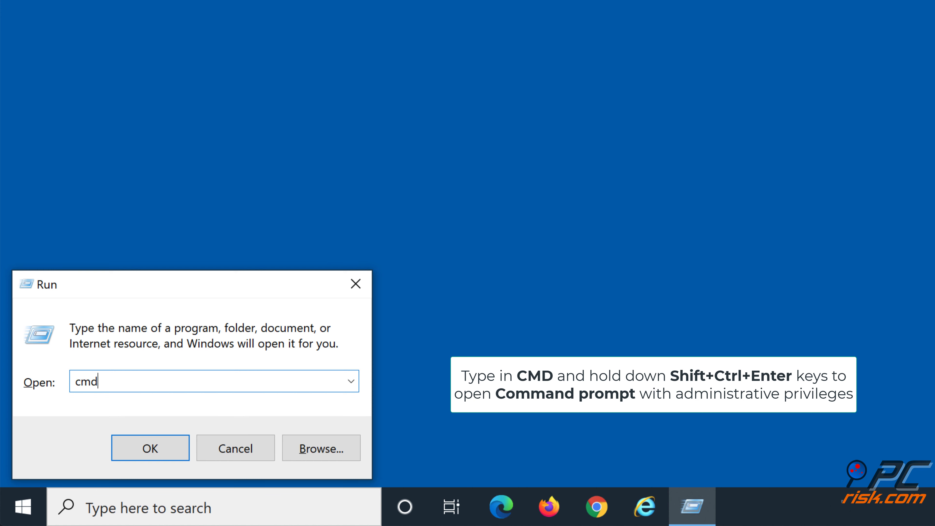
{"action": "key", "text": "ctrl+shift+Return"}
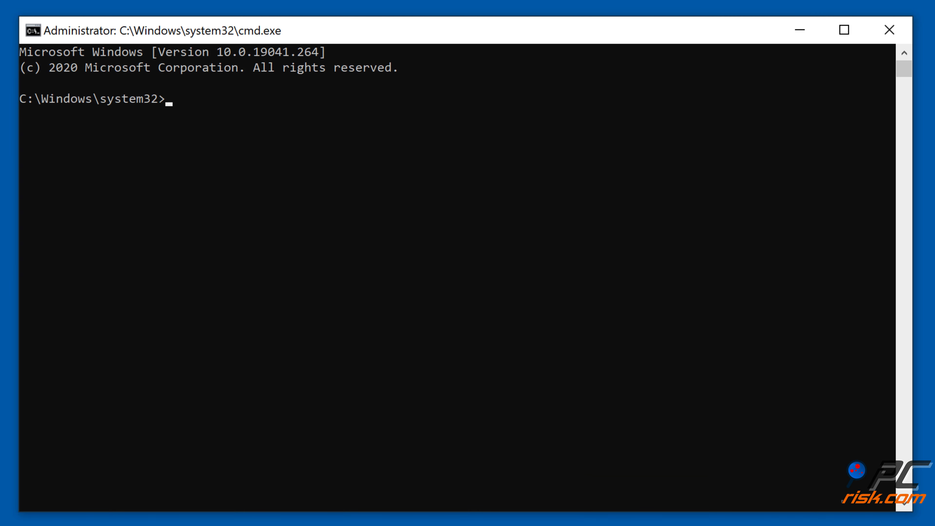
Step: Flush the DNS cache with "ipconfig /flushdns", renew the IP configuration with "ipconfig /renew", and close Command Prompt
{"action": "type", "text": "ipconfig /flushdns"}
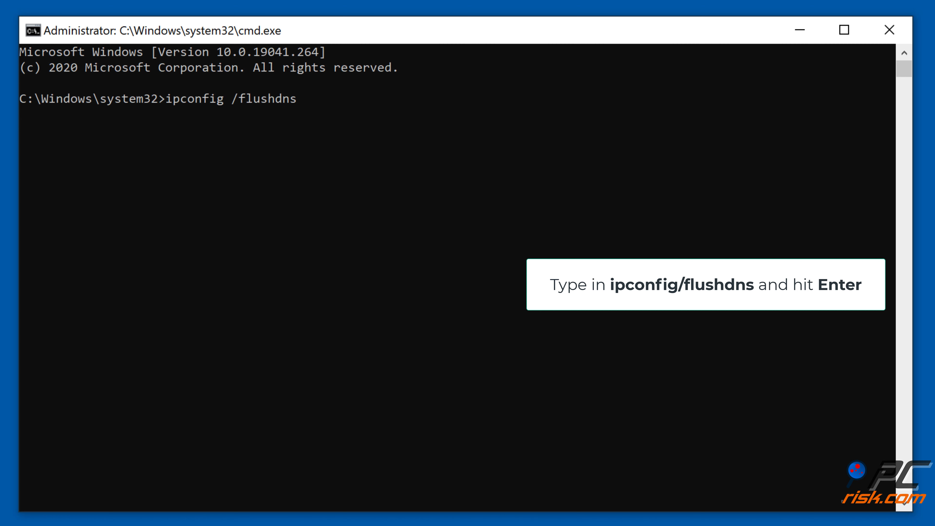
{"action": "key", "text": "Return"}
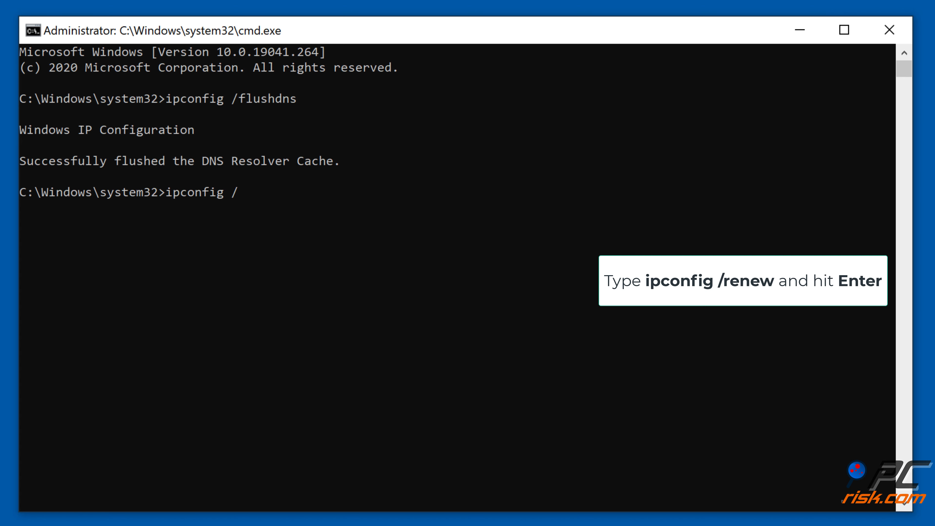
{"action": "type", "text": "new"}
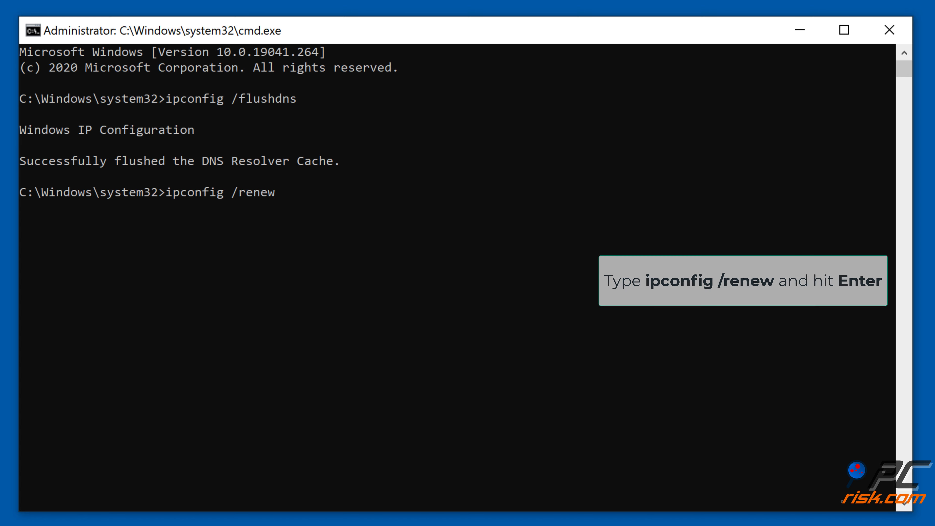
{"action": "key", "text": "Return"}
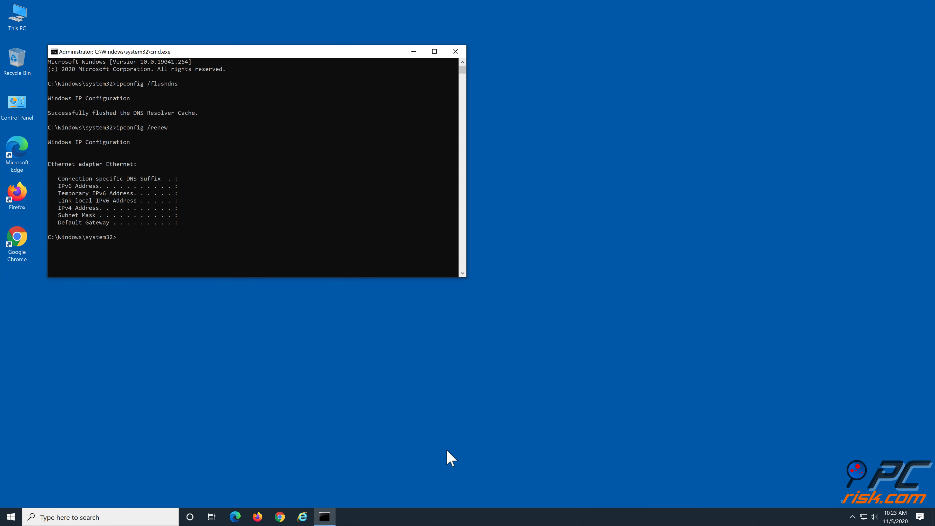
{"action": "left_click", "coordinate": [460, 53]}
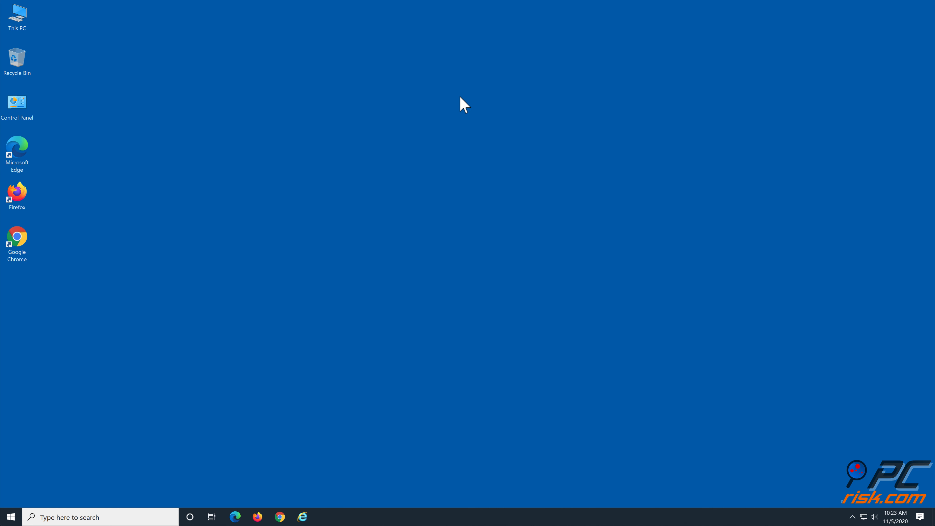